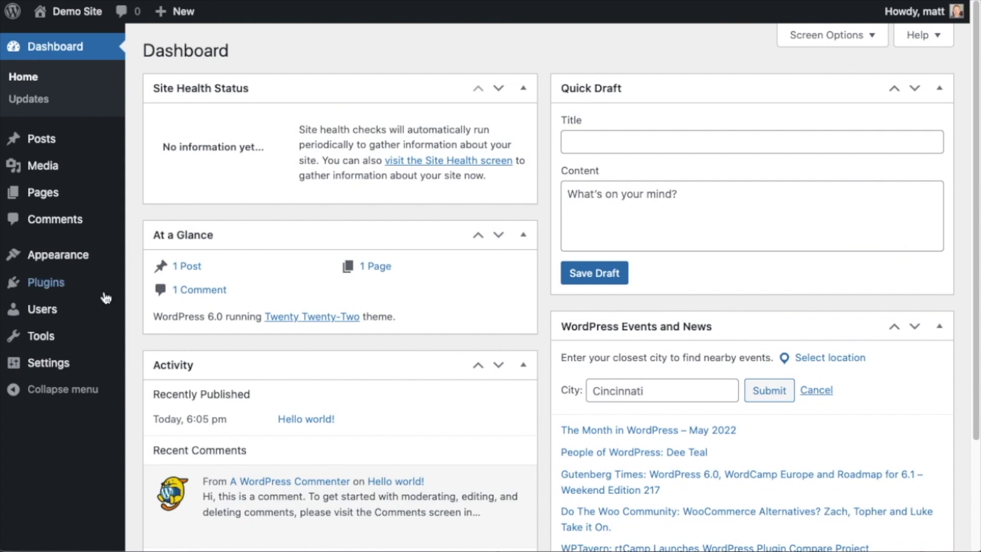
- Open the empty Plugins list and go to the Add New plugins page
click(46, 285)
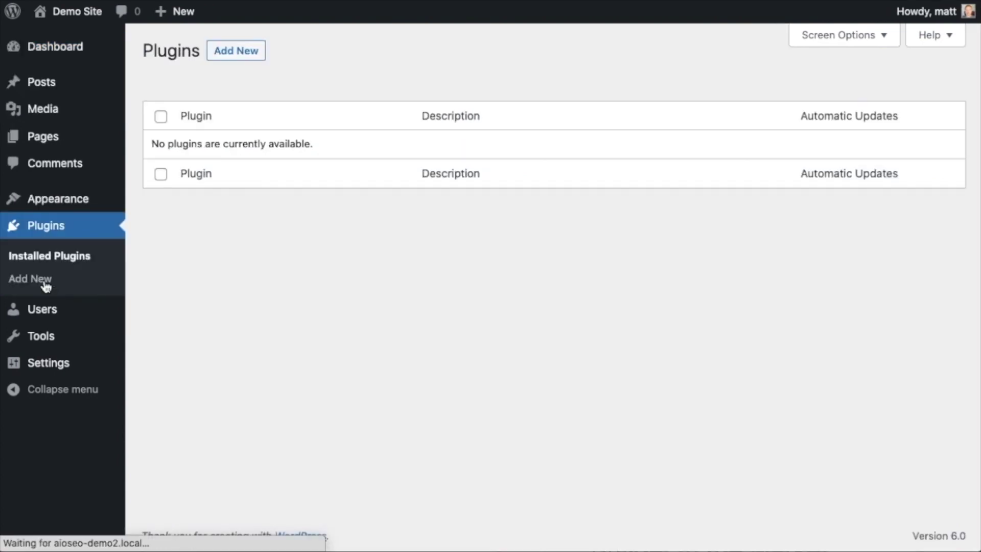
click(231, 52)
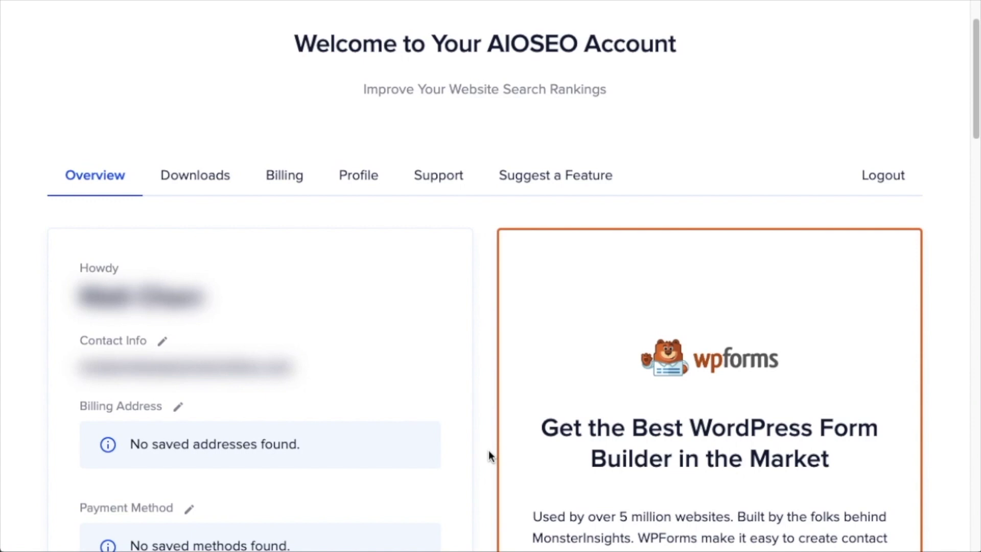
- Open the Downloads tab in the AIOSEO account to get the AIOSEO Pro zip
click(209, 177)
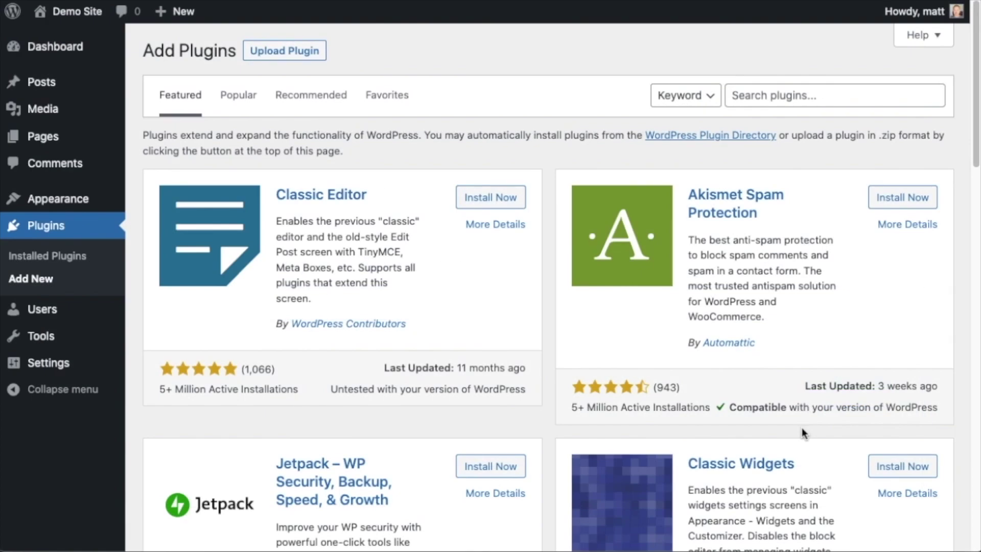
- Upload aioseo-pro-v4.2.1.1.zip as a new plugin, install it and activate it
click(282, 56)
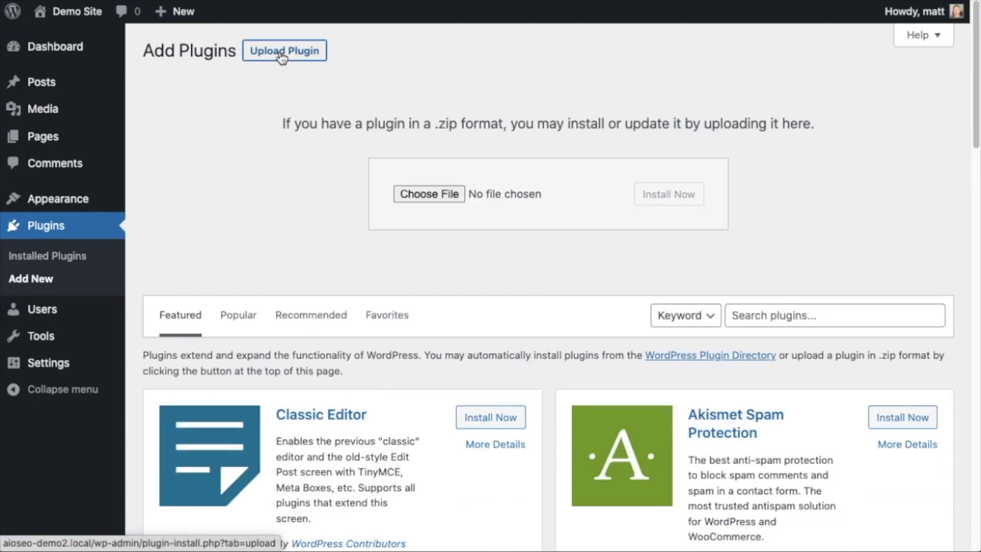
click(418, 195)
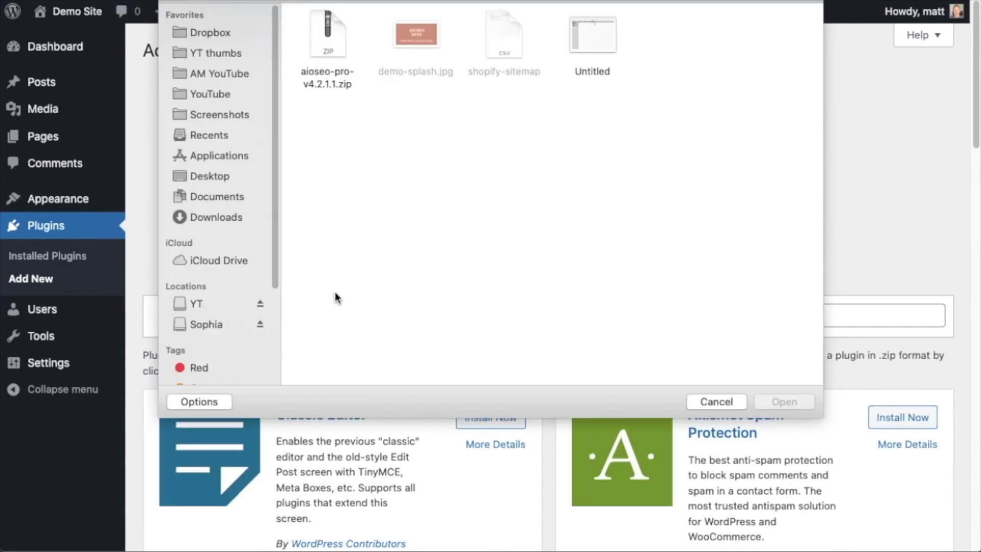
double_click(330, 36)
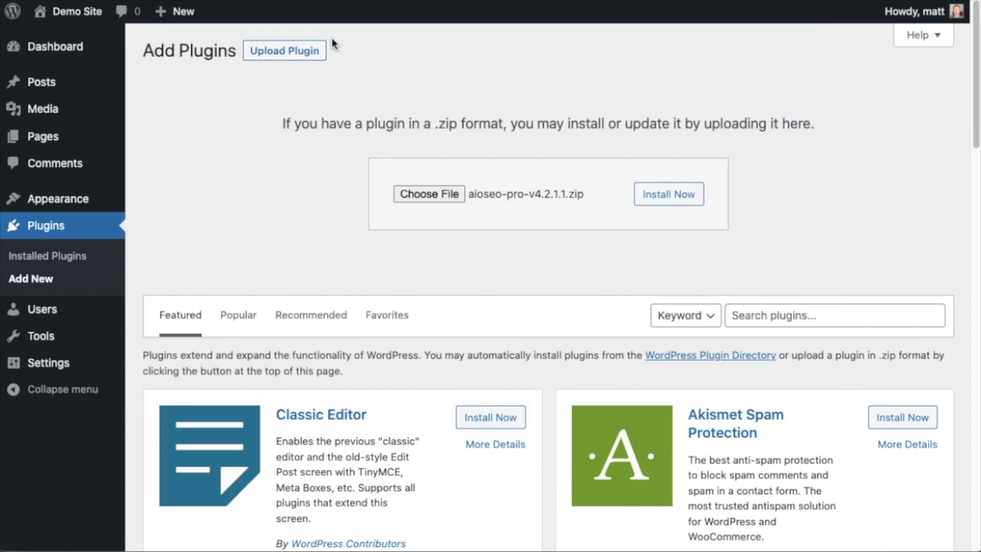
click(691, 194)
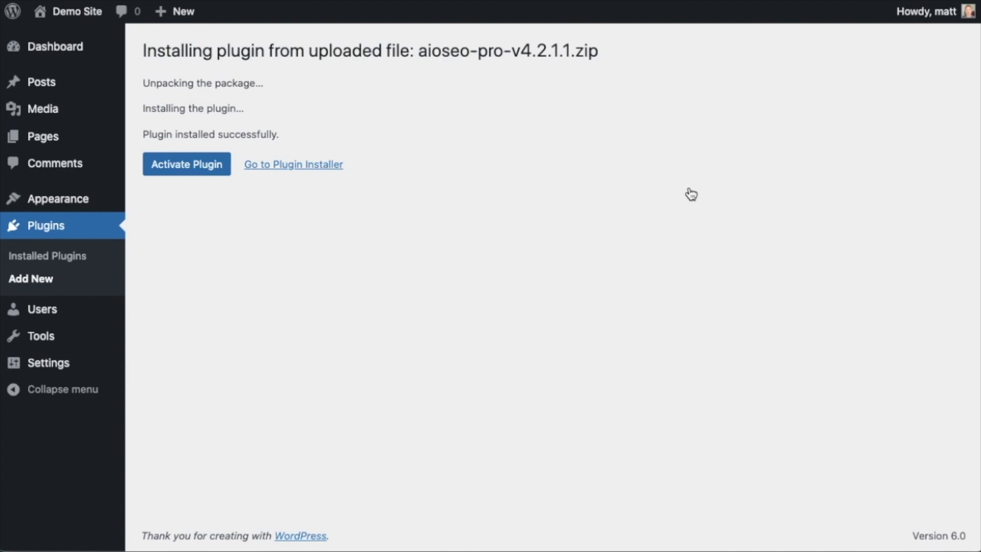
click(196, 164)
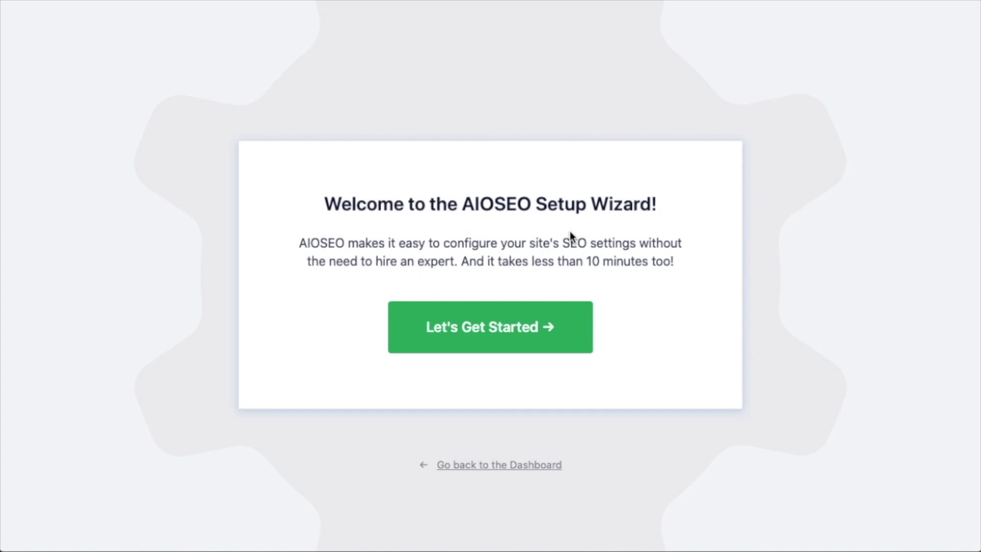
- Skip the AIOSEO setup wizard and scroll General Settings down to the empty License Key field
click(492, 469)
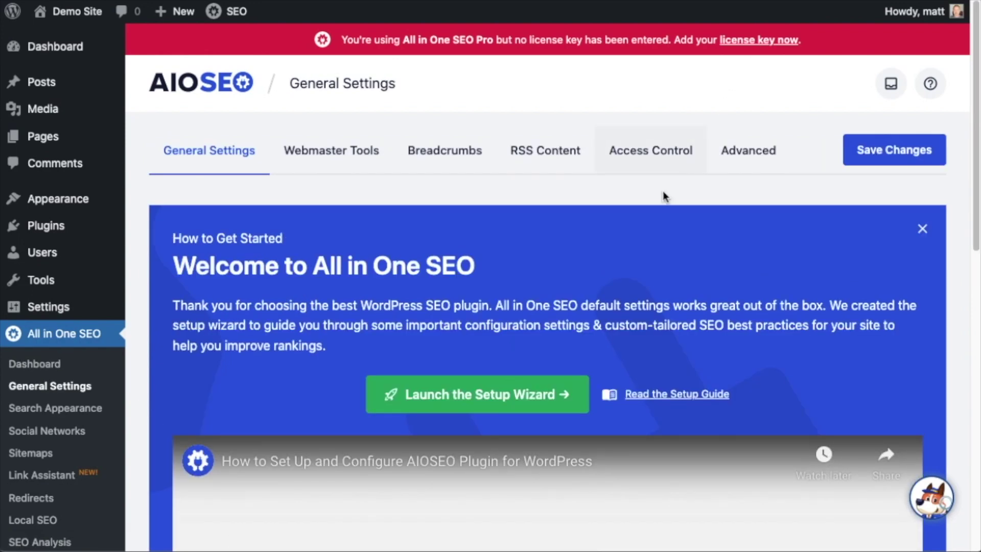
scroll(652, 201, down, 10)
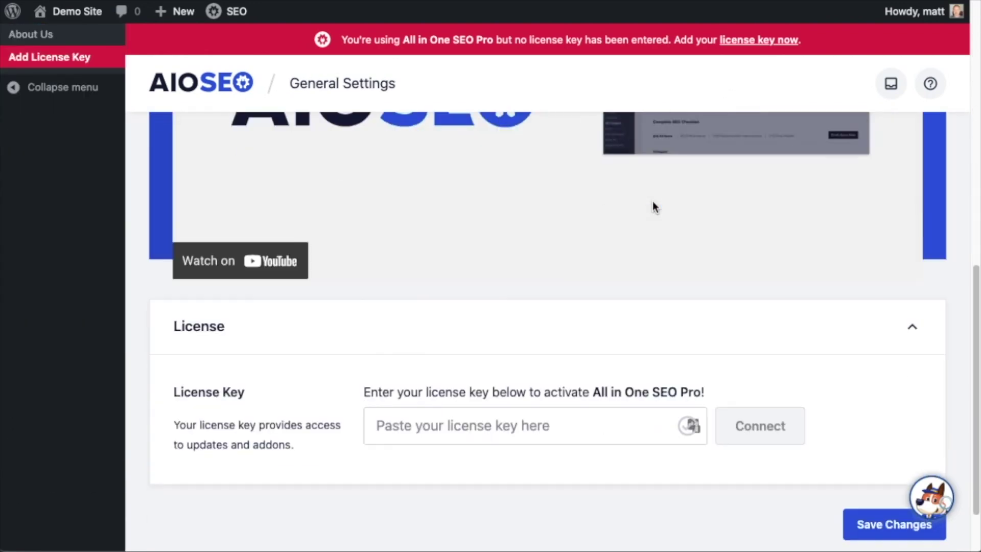
scroll(654, 203, down, 2)
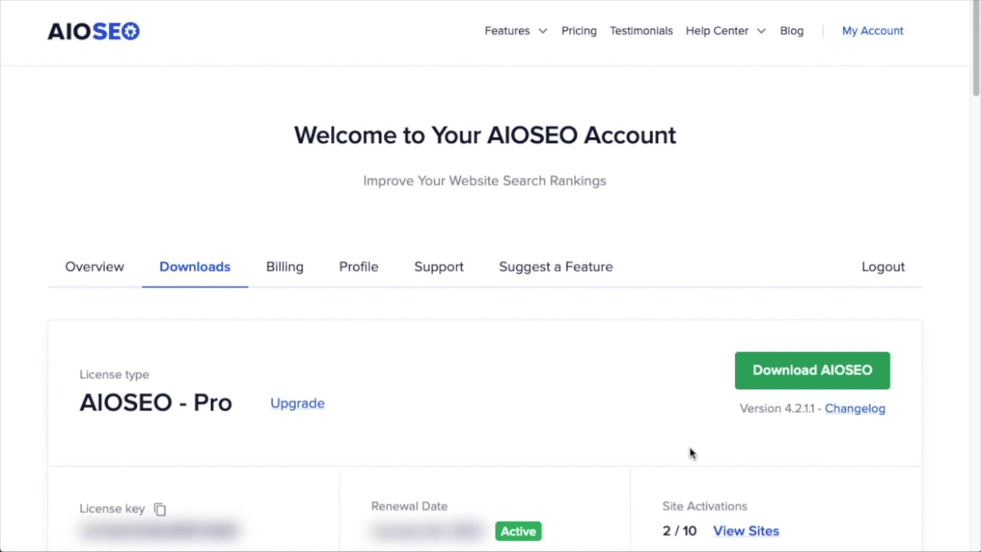
- Scroll down the account's Downloads page and copy the AIOSEO Pro license key
scroll(193, 286, down, 3)
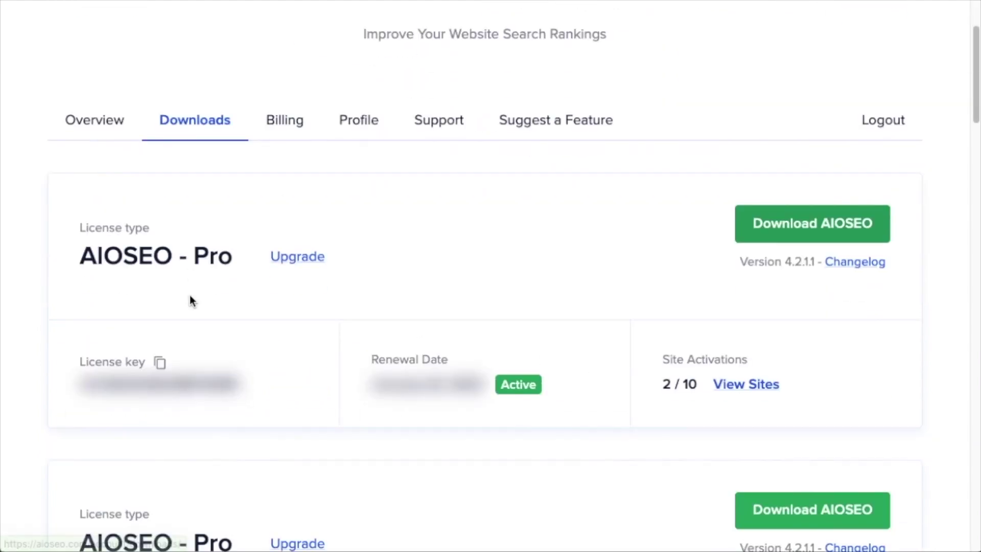
scroll(190, 301, down, 1)
click(160, 340)
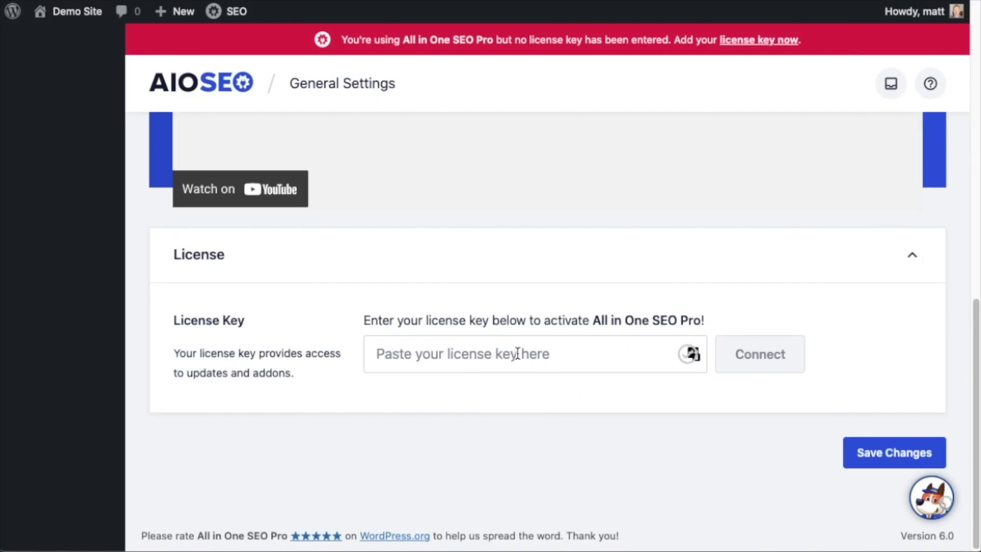
- Paste the Pro license key into the License Key field, connect it, and save General Settings
click(517, 353)
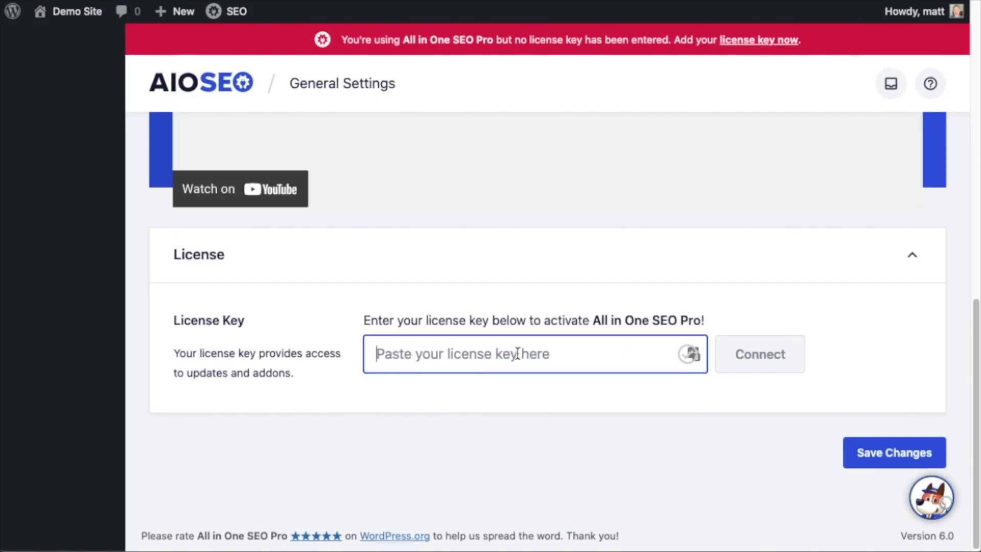
key(ctrl+v)
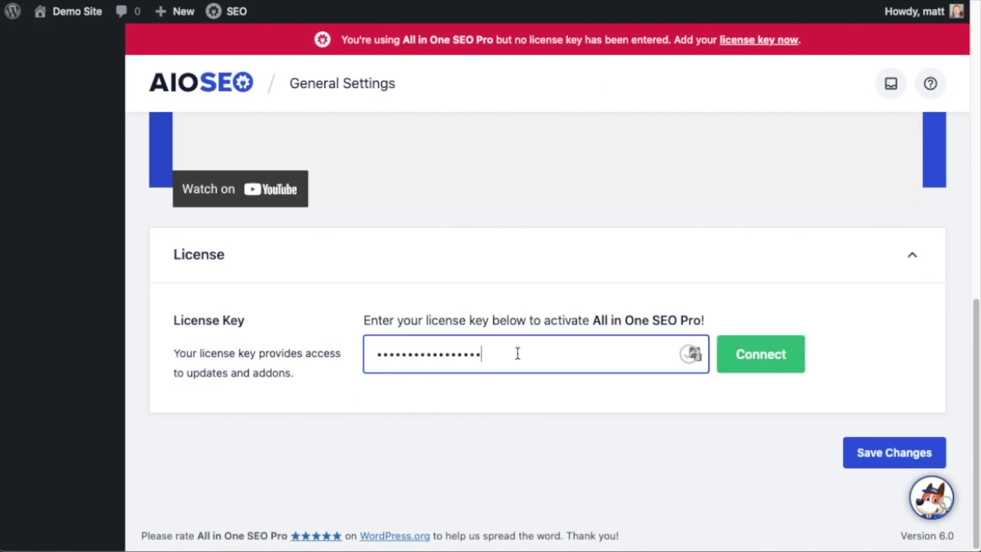
click(759, 352)
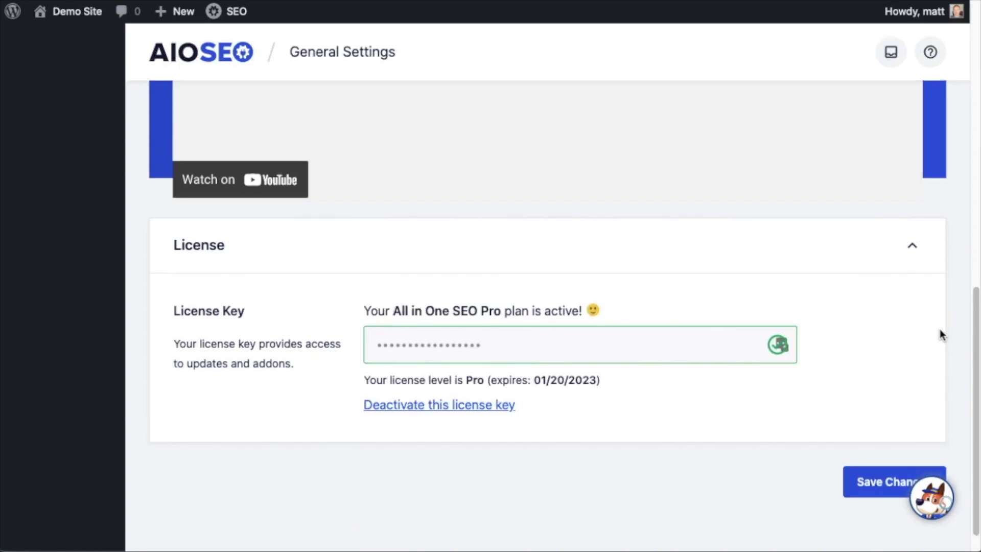
click(879, 491)
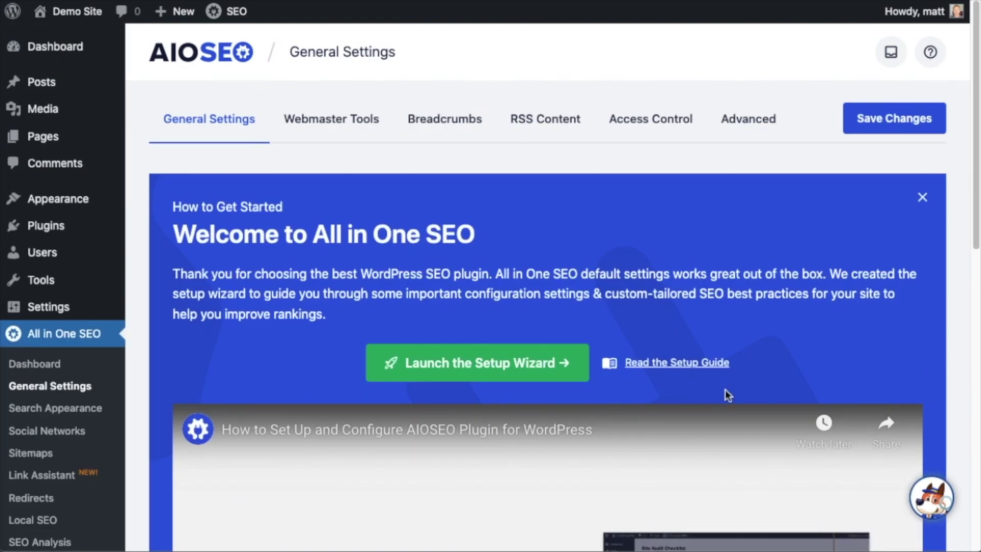
click(60, 47)
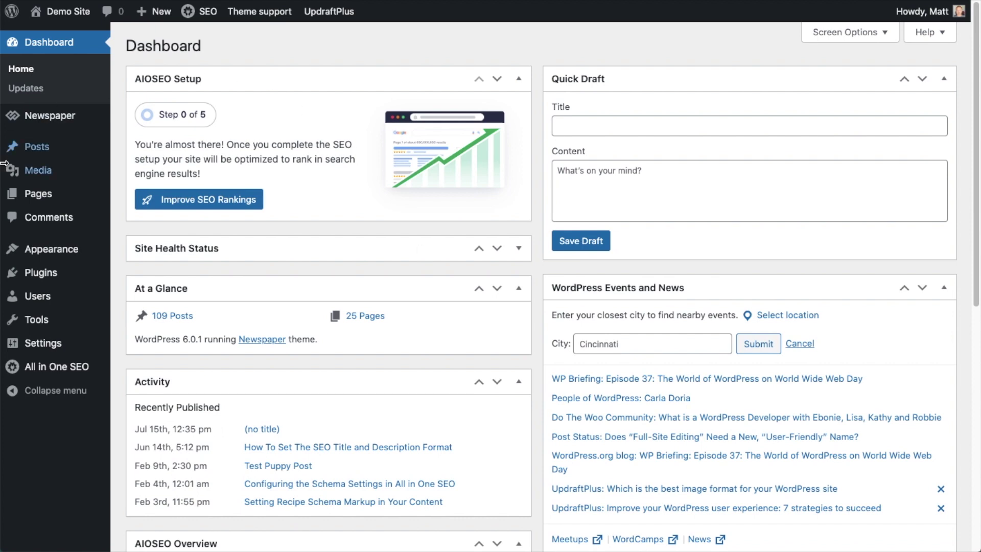
- Open All Posts and scroll down to Test Puppy Post
mouse_move(38, 148)
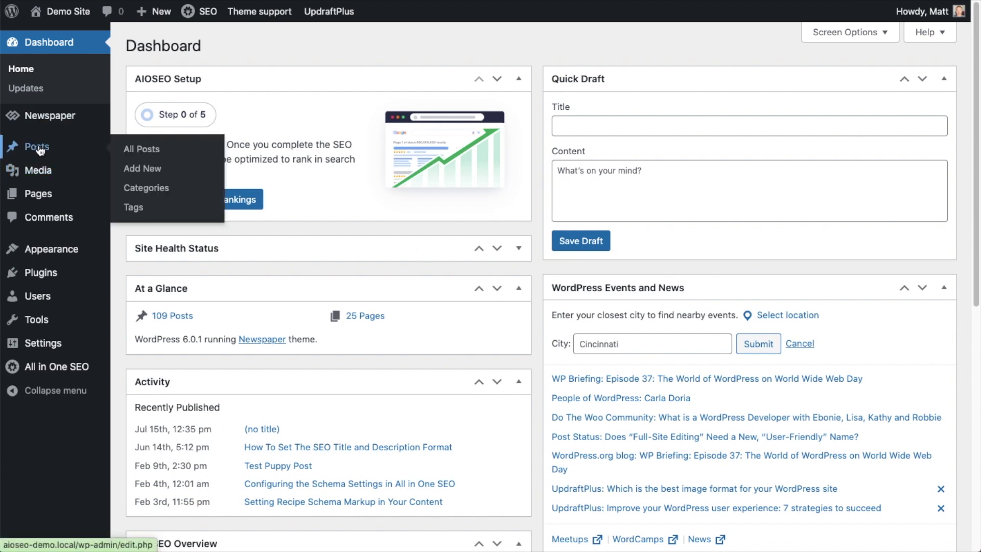
click(38, 148)
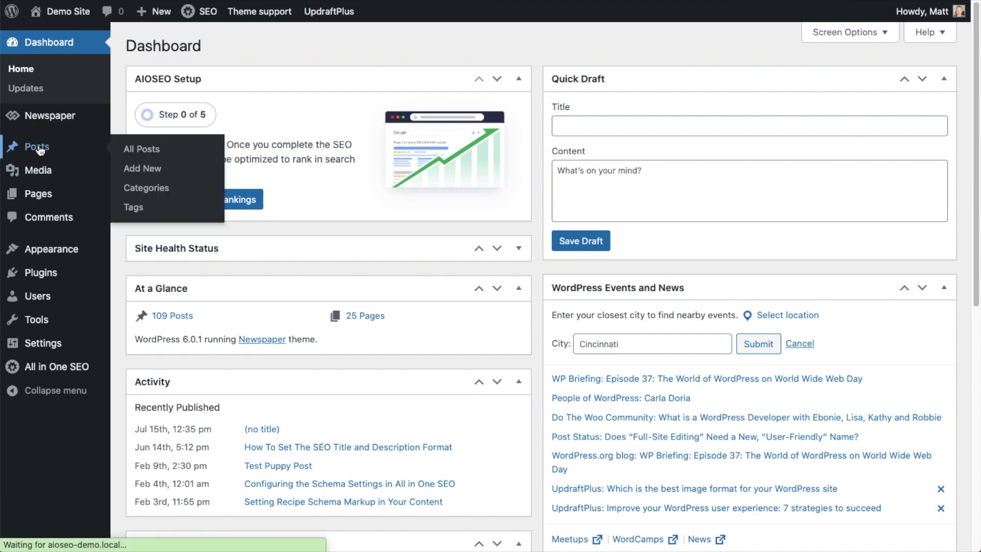
scroll(412, 214, down, 3)
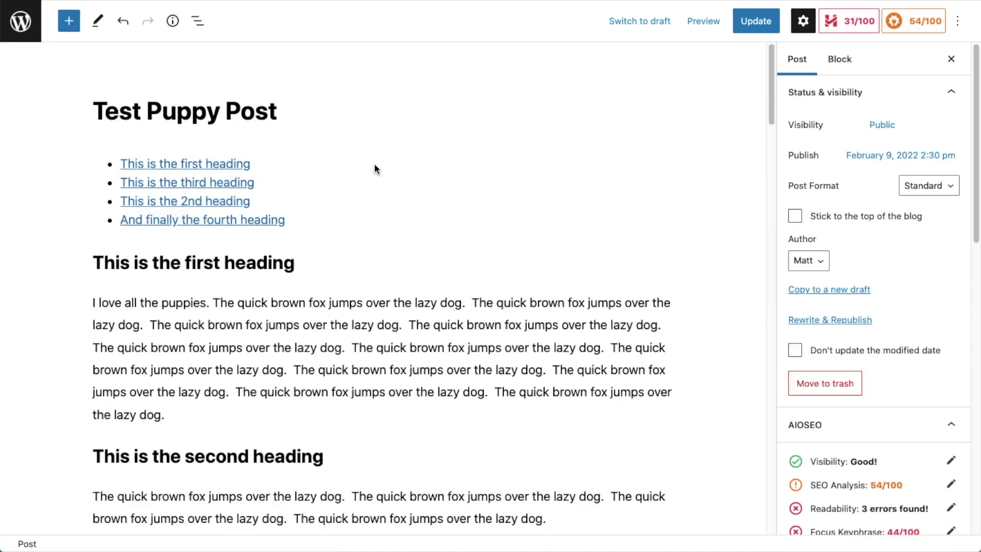
- Add an empty block after the first paragraph of Test Puppy Post and search blocks for 'FA'
scroll(374, 168, down, 5)
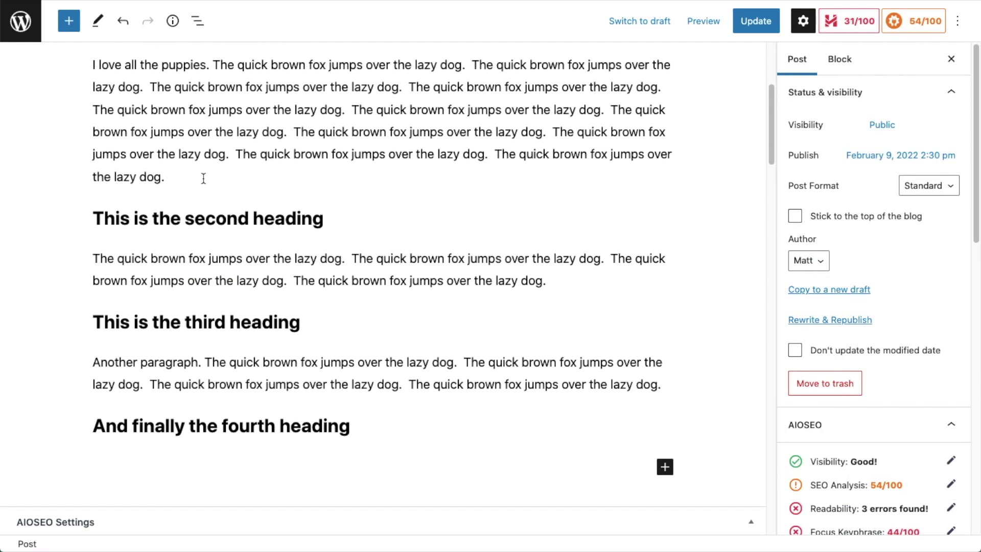
click(181, 180)
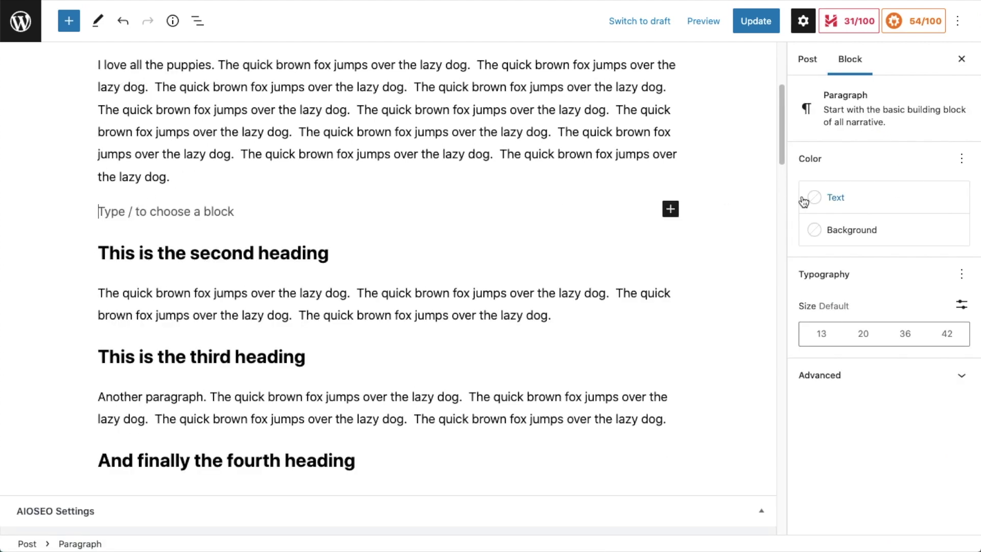
click(670, 209)
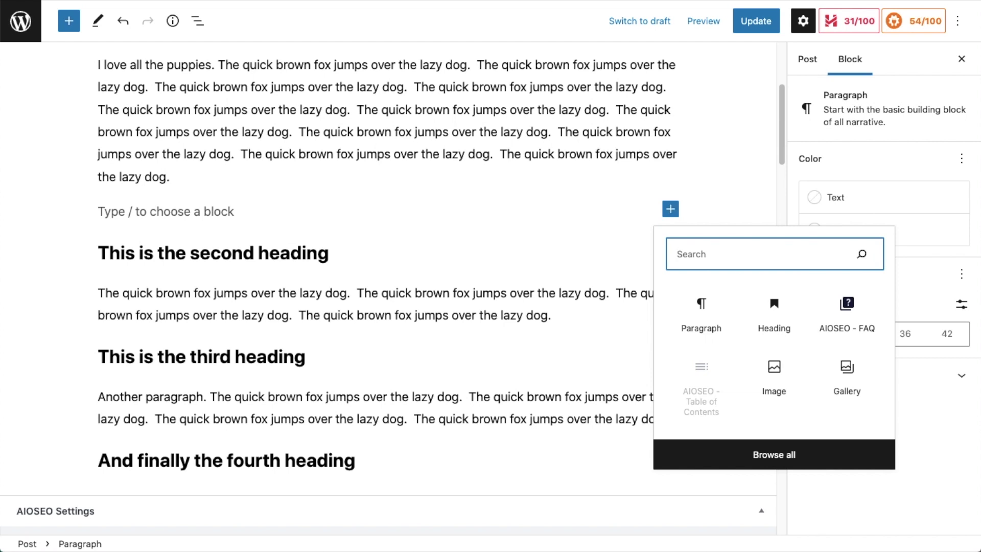
text(FA)
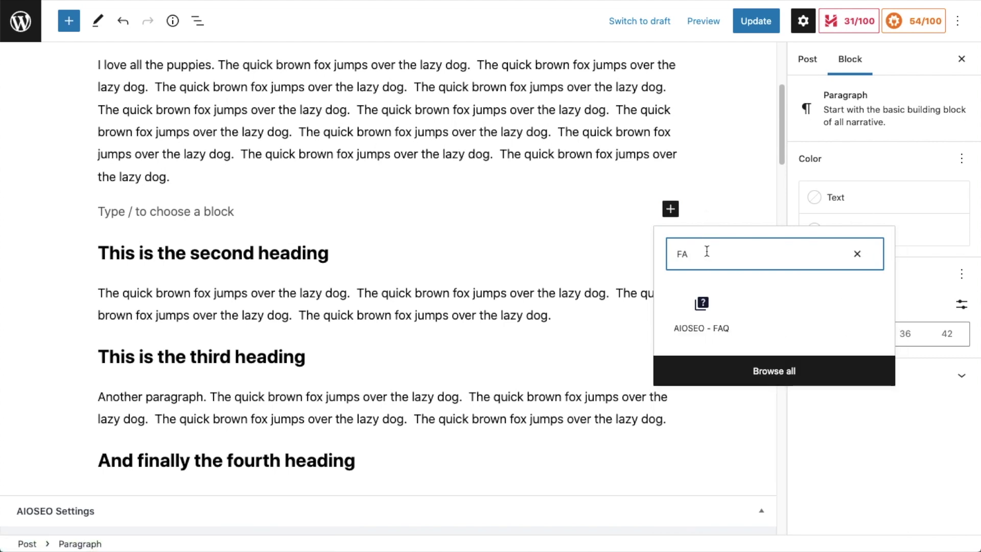
- Add an AIOSEO - FAQ block asking 'What color is the sky?' answered 'The sky is blue'
click(703, 306)
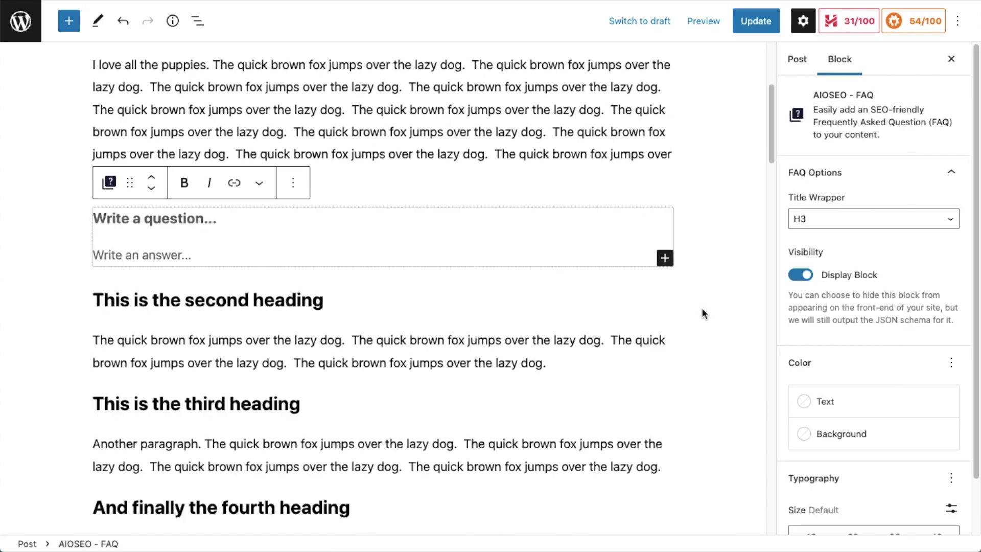
text(What color is the sky?)
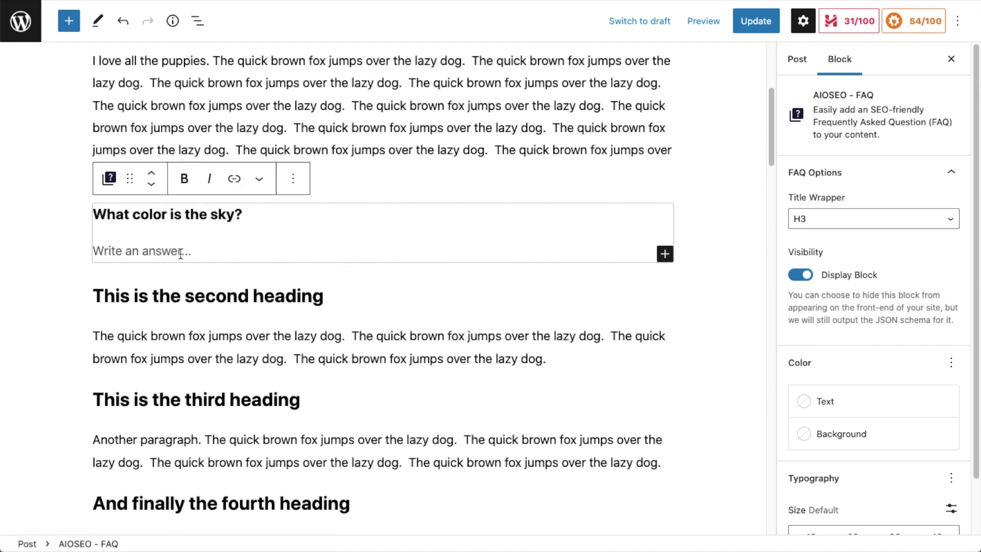
click(181, 253)
text(The sky is blue)
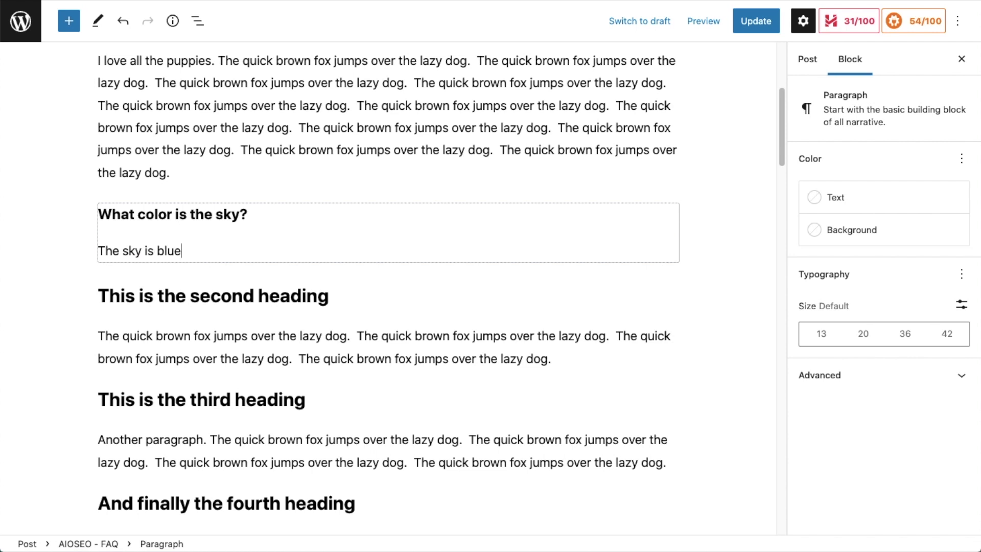
- Add a second FAQ block 'What color is the sun' answered 'Kind of white, kind of yellow, sometimes orange.'
click(388, 273)
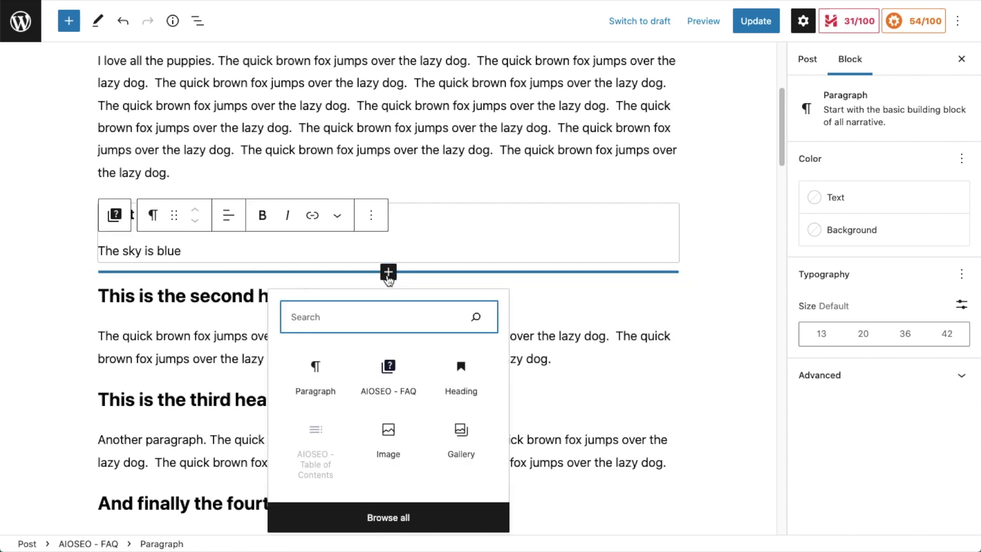
click(387, 365)
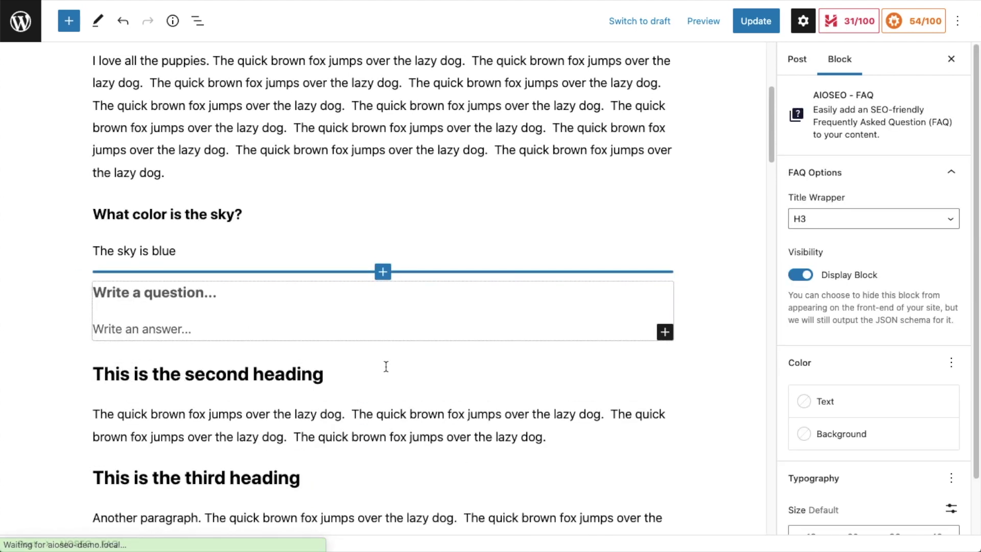
text(What color is the sun)
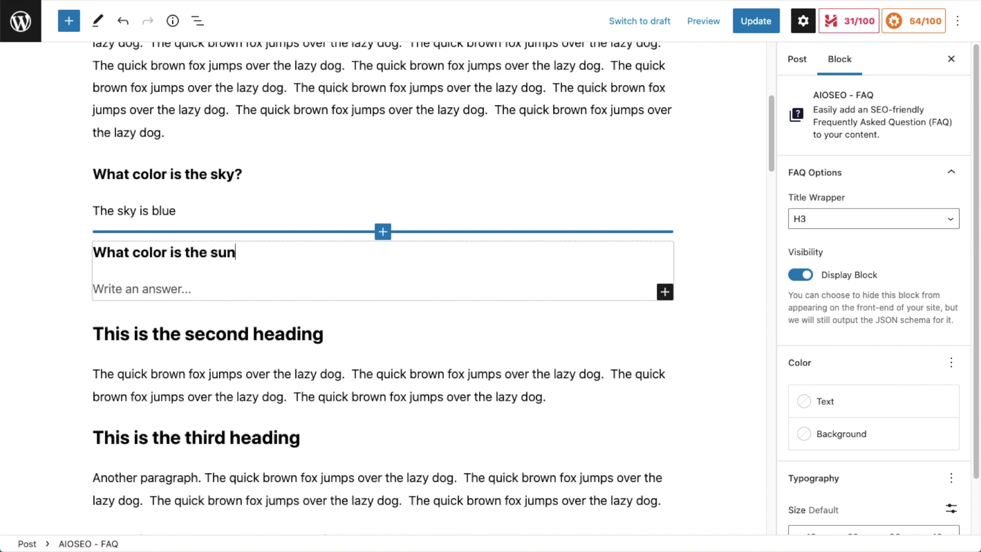
click(190, 287)
text(Kind of white, kind of ye)
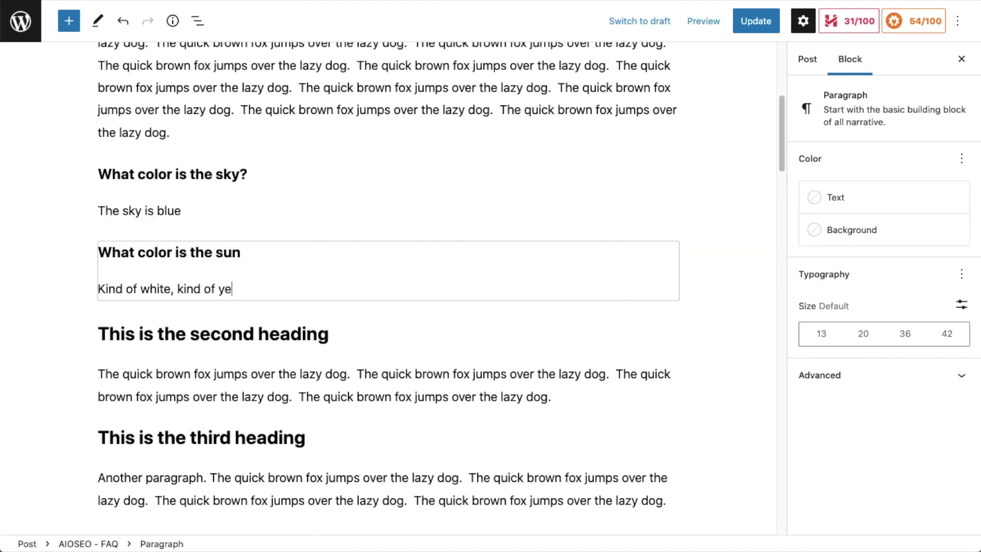
text(llow, sometimes orange.)
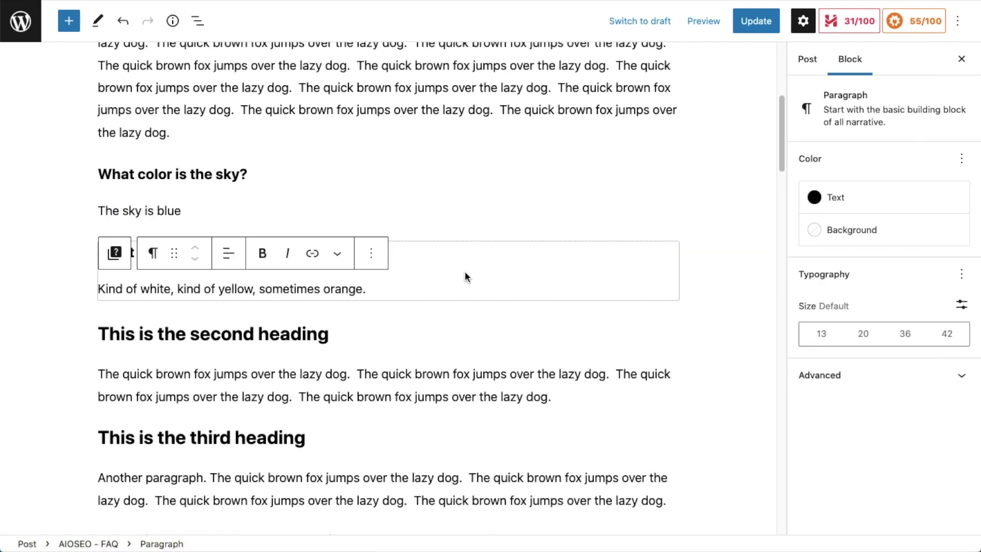
- Style the sun answer with black text, a pale cyan blue background and 20 px font size
click(887, 202)
click(624, 271)
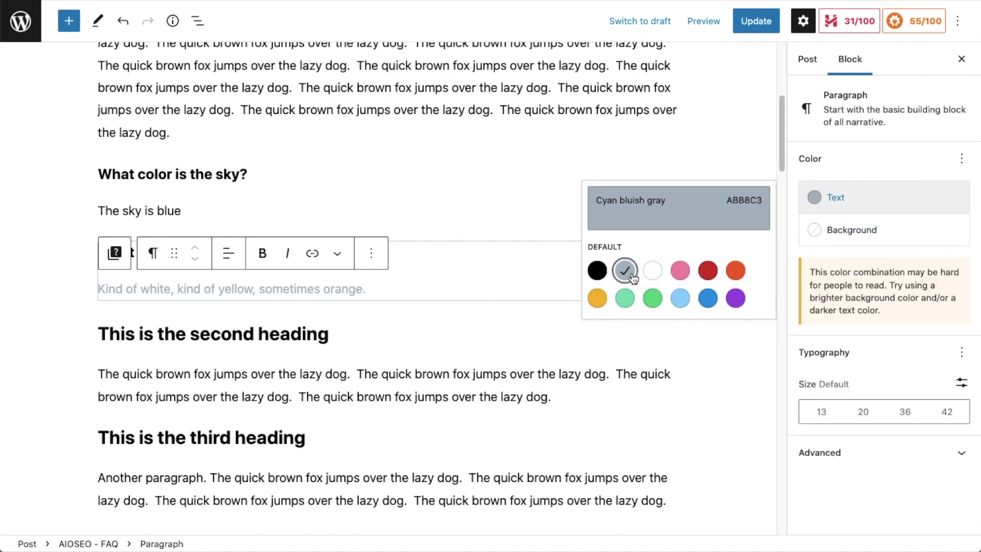
click(852, 232)
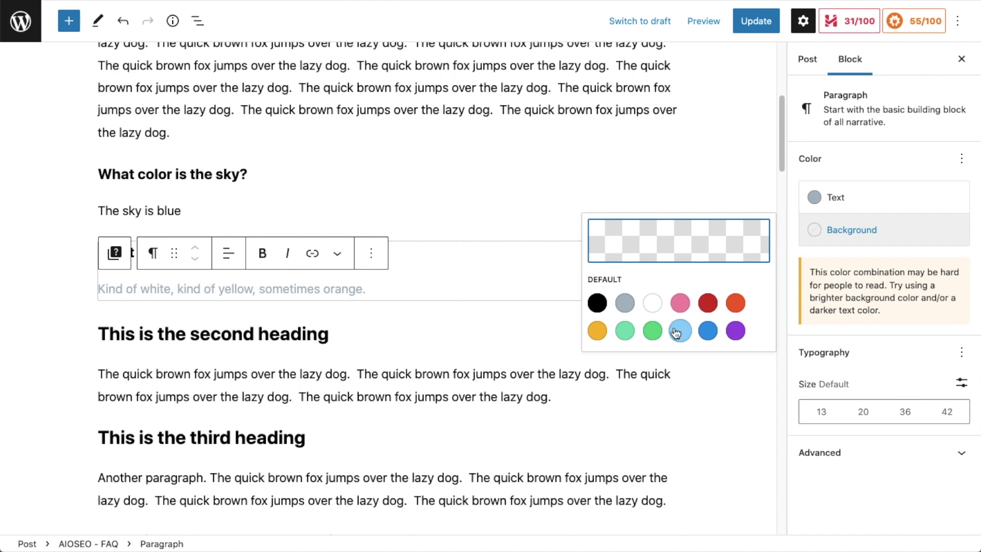
click(692, 325)
click(846, 198)
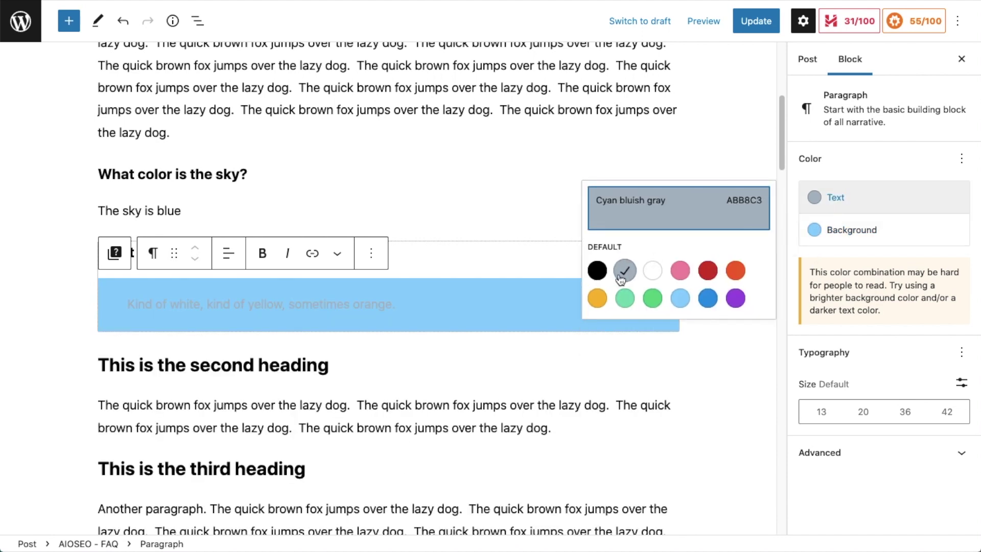
click(597, 270)
click(869, 334)
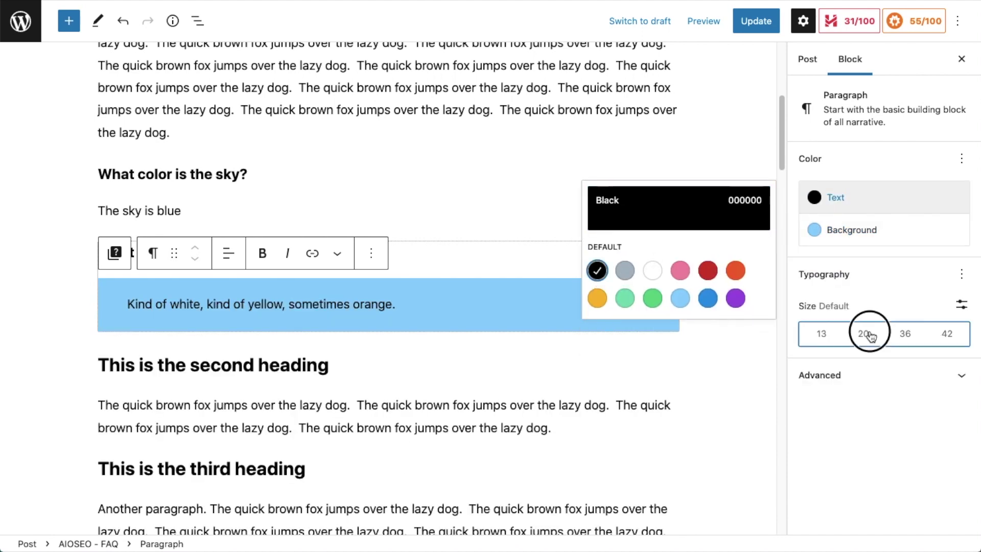
click(905, 335)
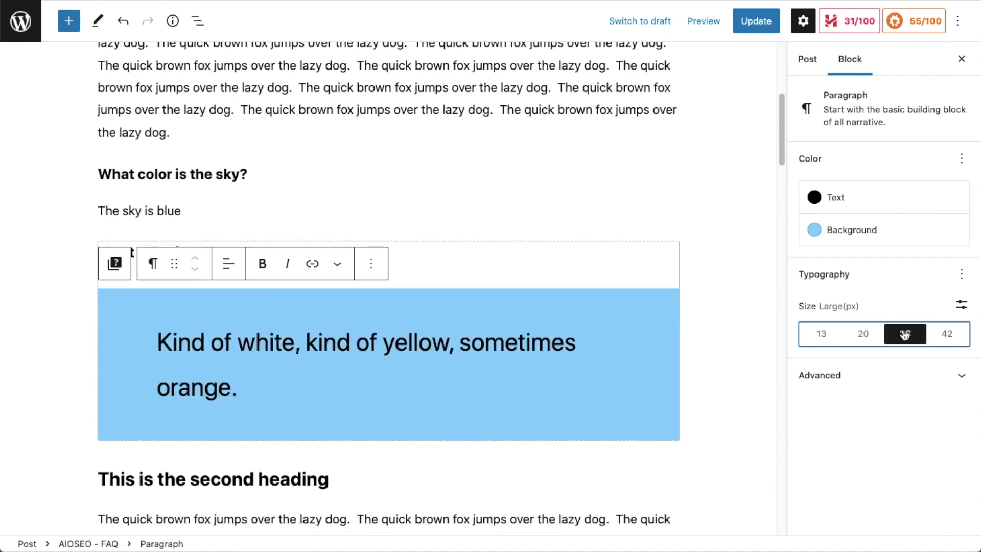
click(863, 335)
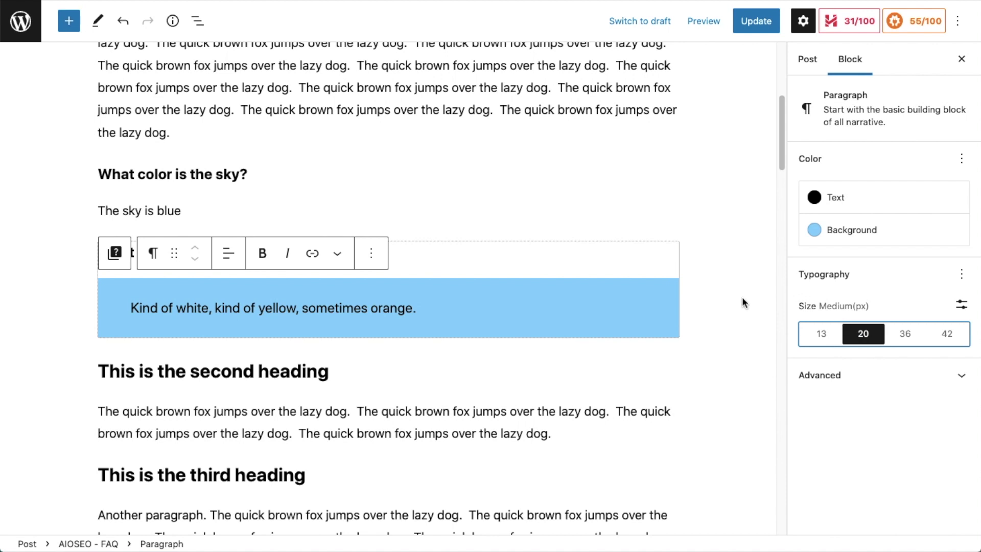
- Update the post, view it live, scroll to both FAQs and bring up the page's context menu
click(756, 21)
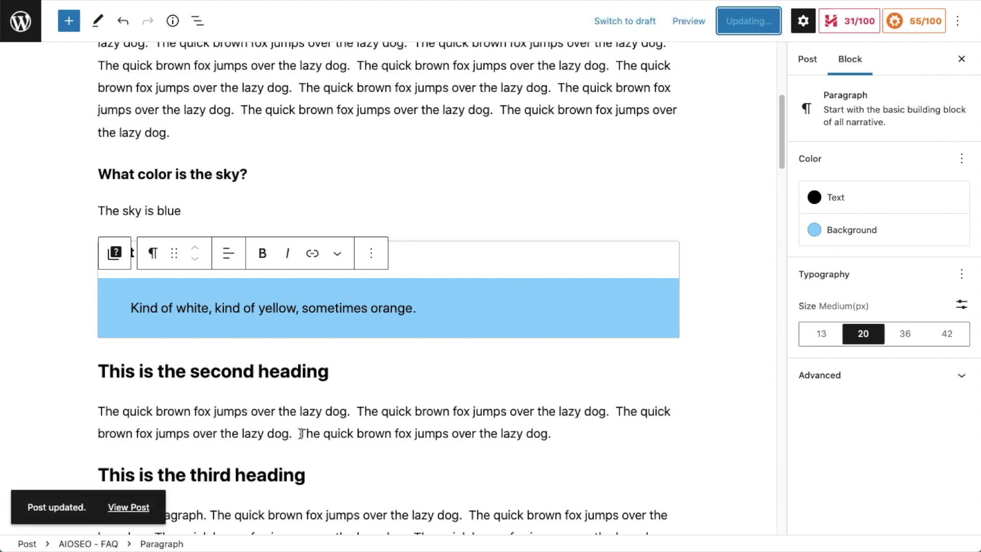
click(124, 506)
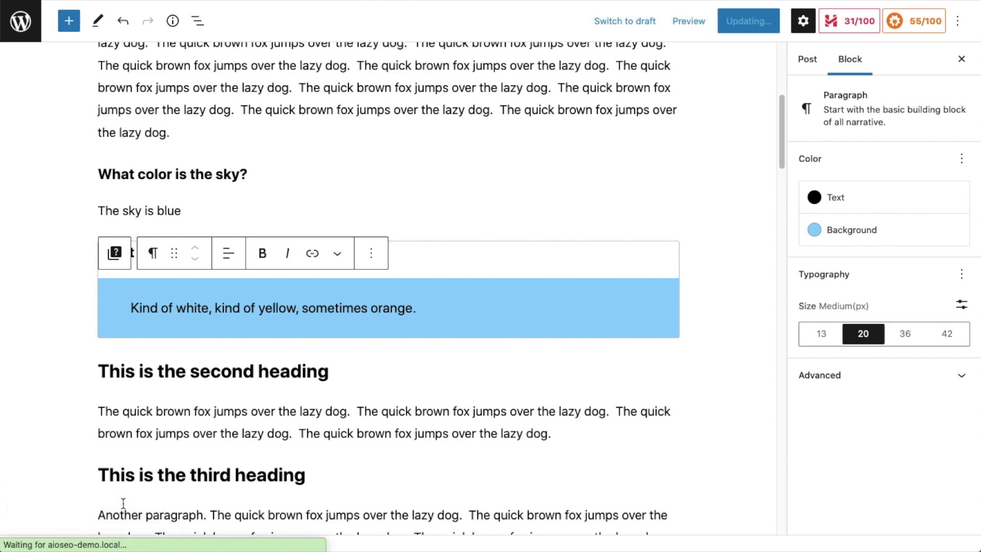
scroll(391, 250, down, 5)
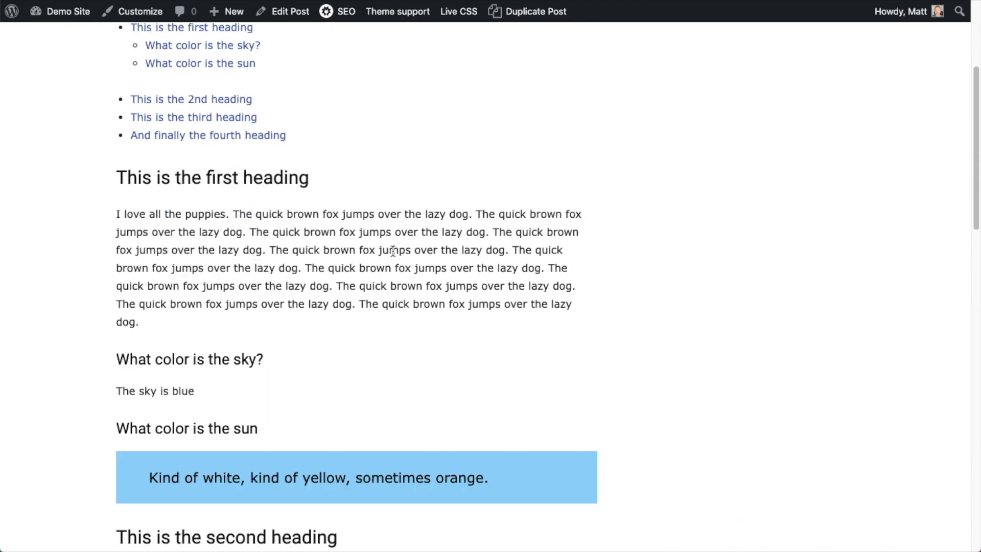
scroll(392, 249, down, 4)
right_click(518, 280)
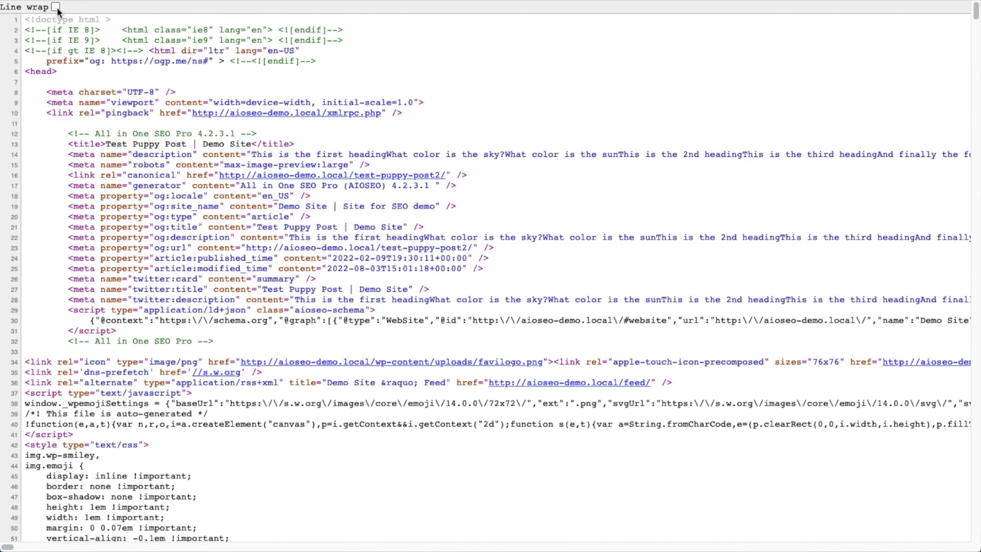
- Wrap source lines, search for 'what color is the sky' and select the line-30 JSON-LD schema
click(56, 7)
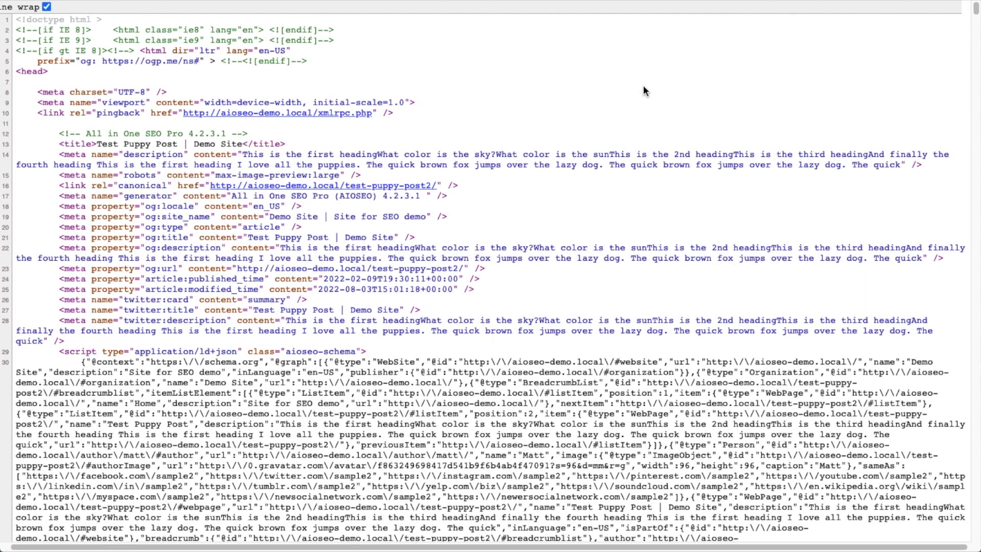
key(super+f)
text(w)
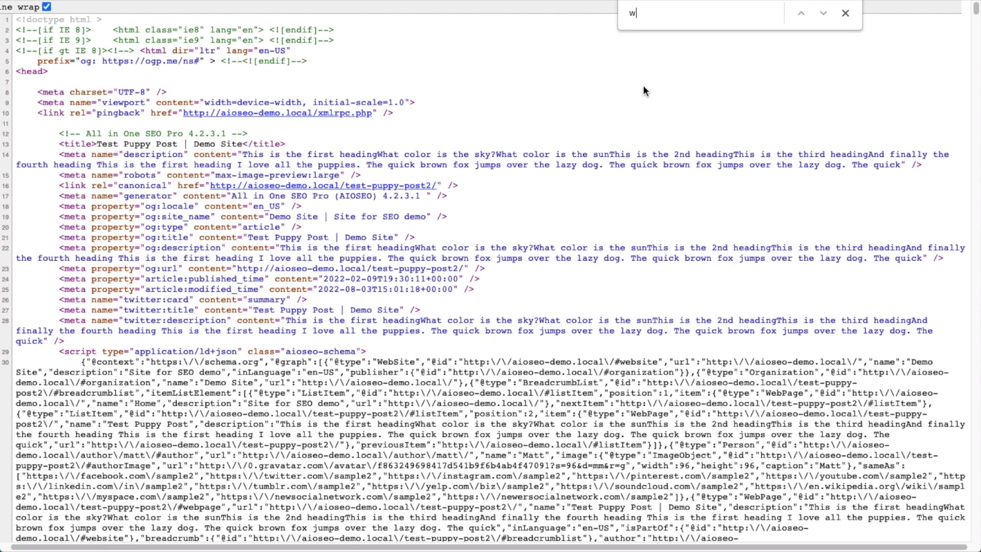
text(hat color is the sky)
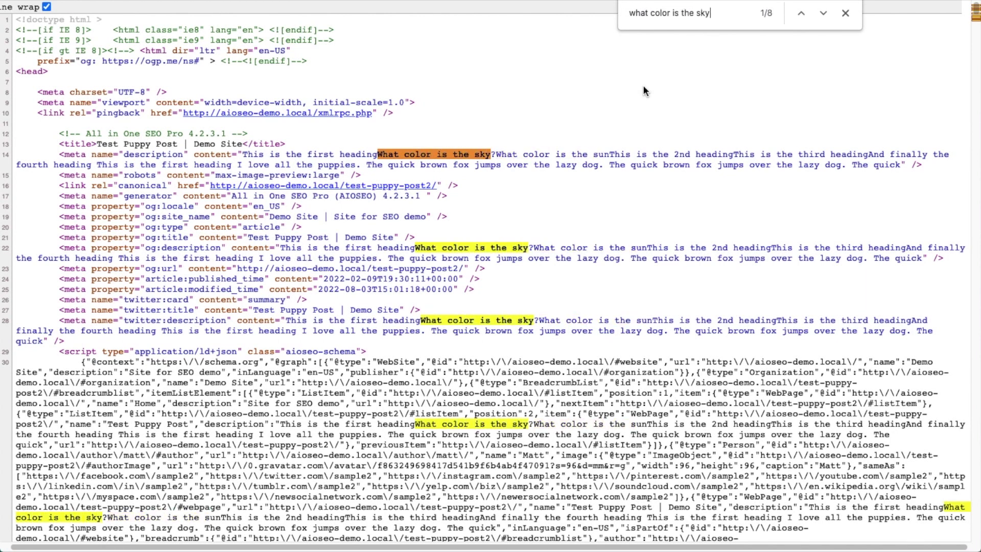
scroll(521, 168, down, 2)
scroll(521, 168, down, 5)
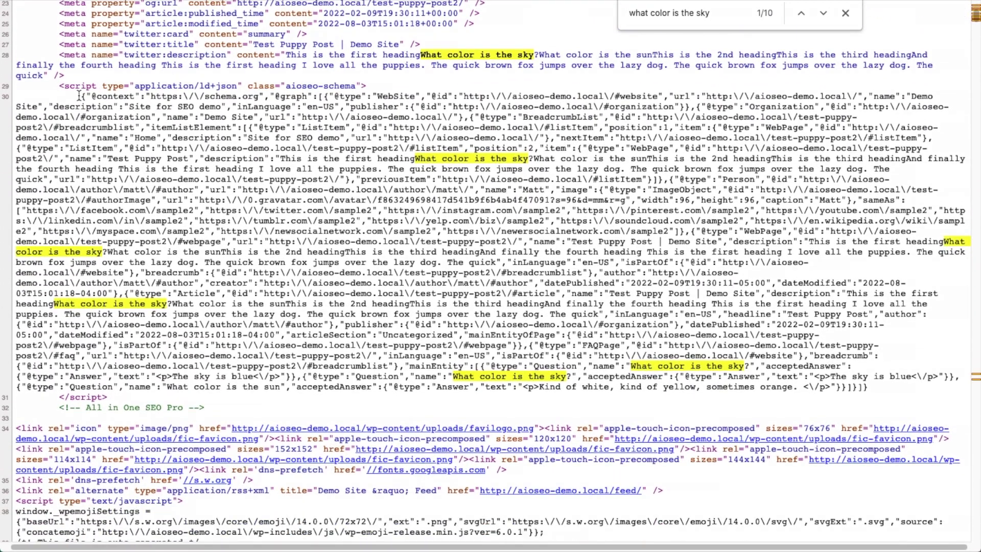
drag(79, 95, 884, 398)
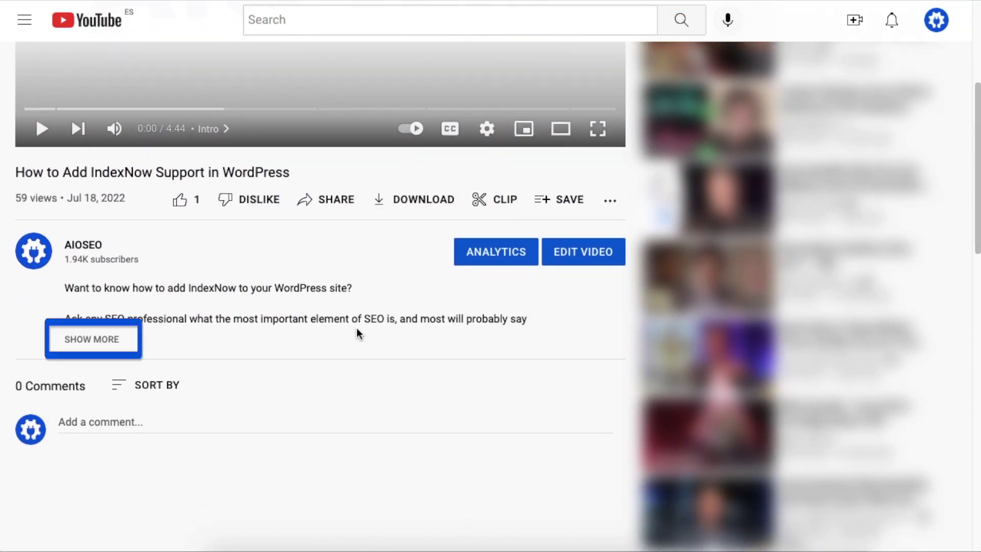
- Expand the video's description and follow its aioseo.com link
click(106, 338)
scroll(106, 338, down, 9)
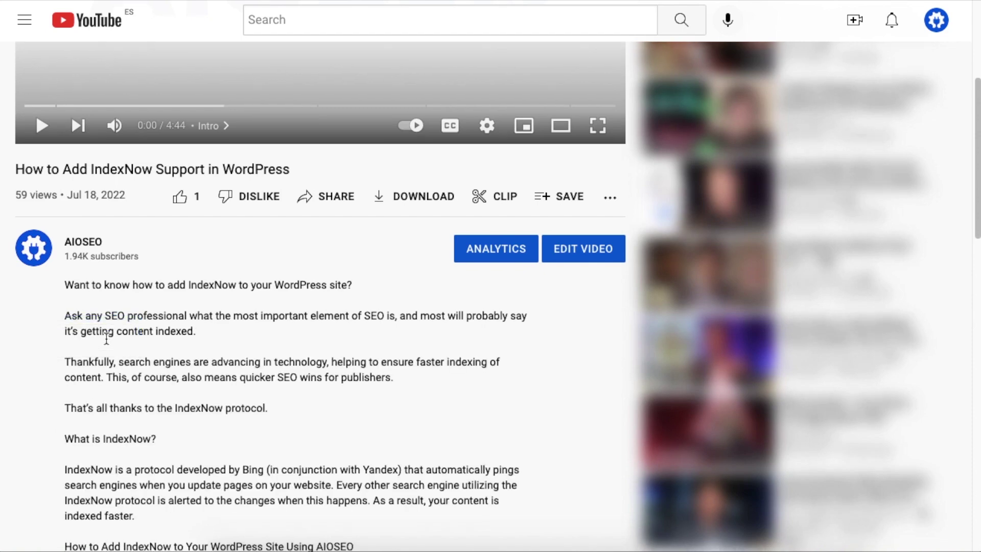
scroll(106, 338, down, 5)
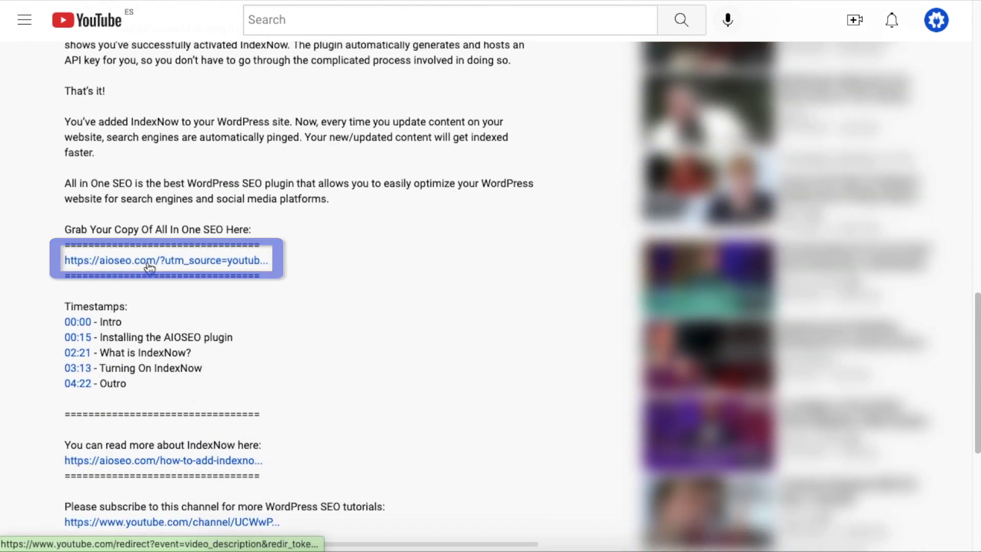
click(148, 262)
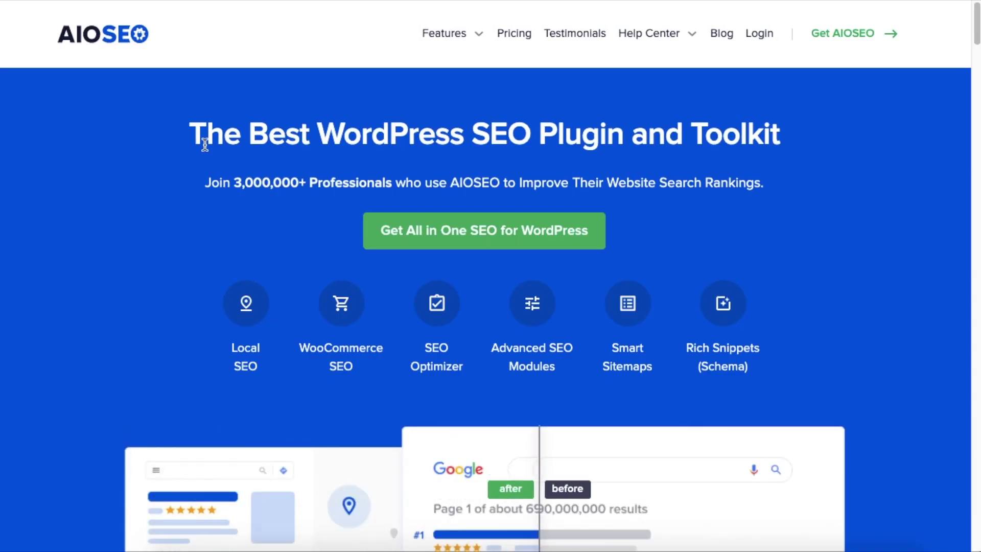